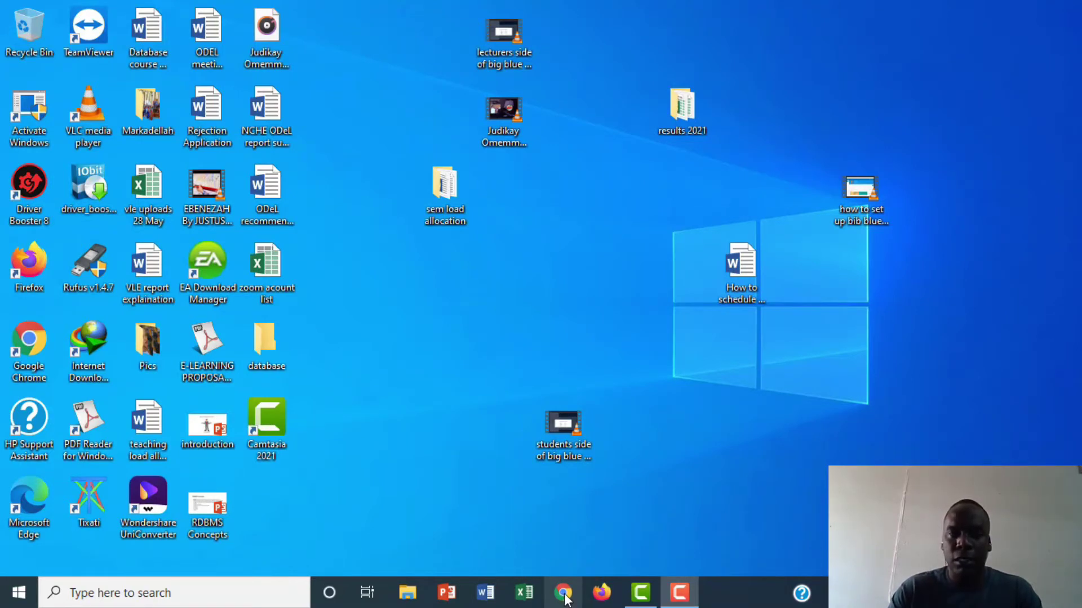
- Open a new Chrome tab and put the cursor in its address bar
left_click(564, 597)
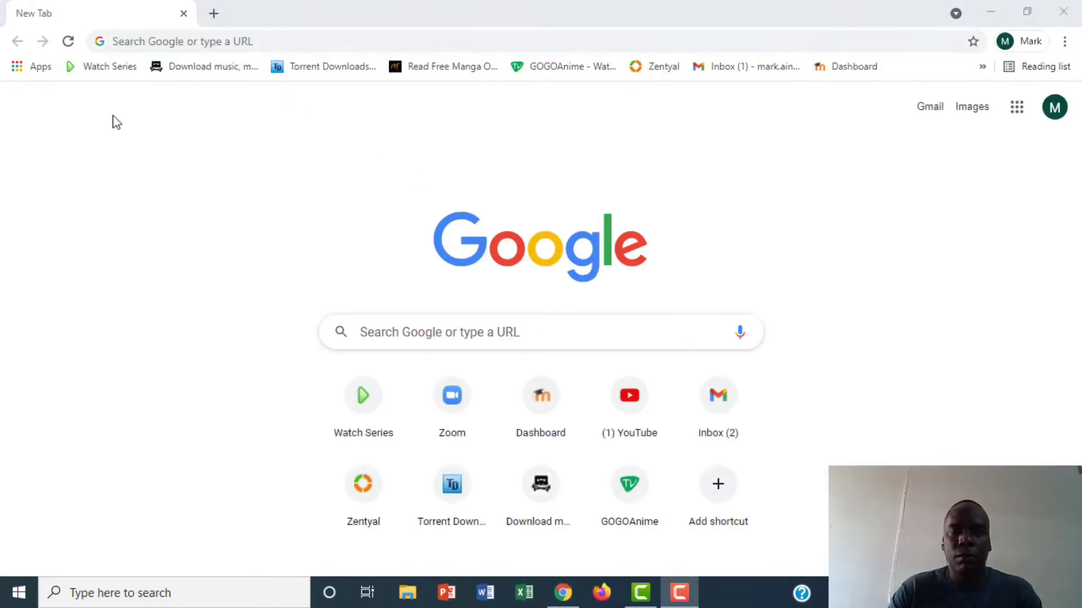
left_click(240, 41)
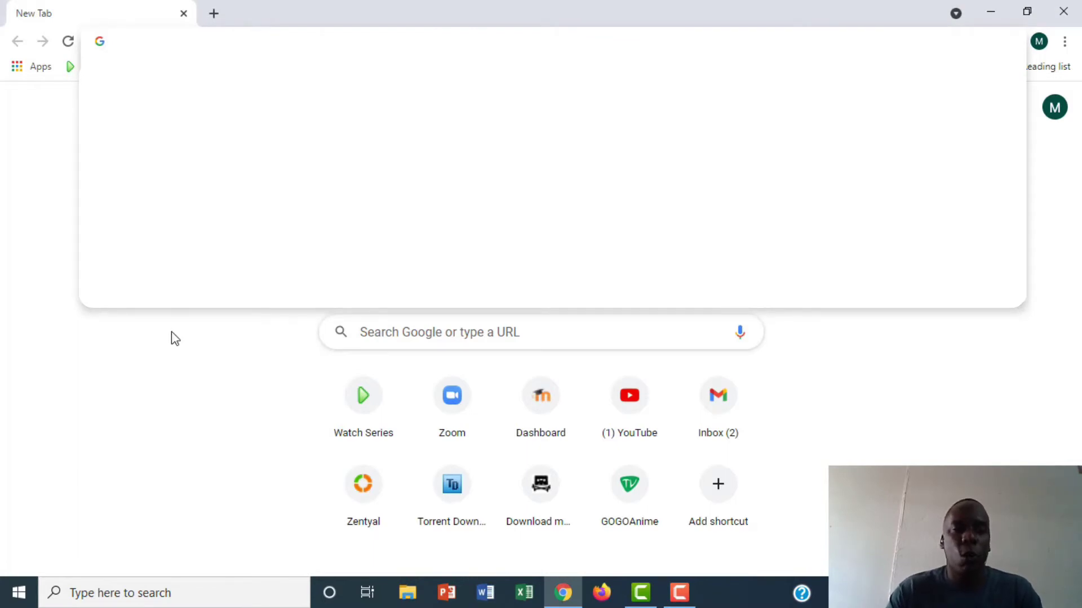
left_click(145, 368)
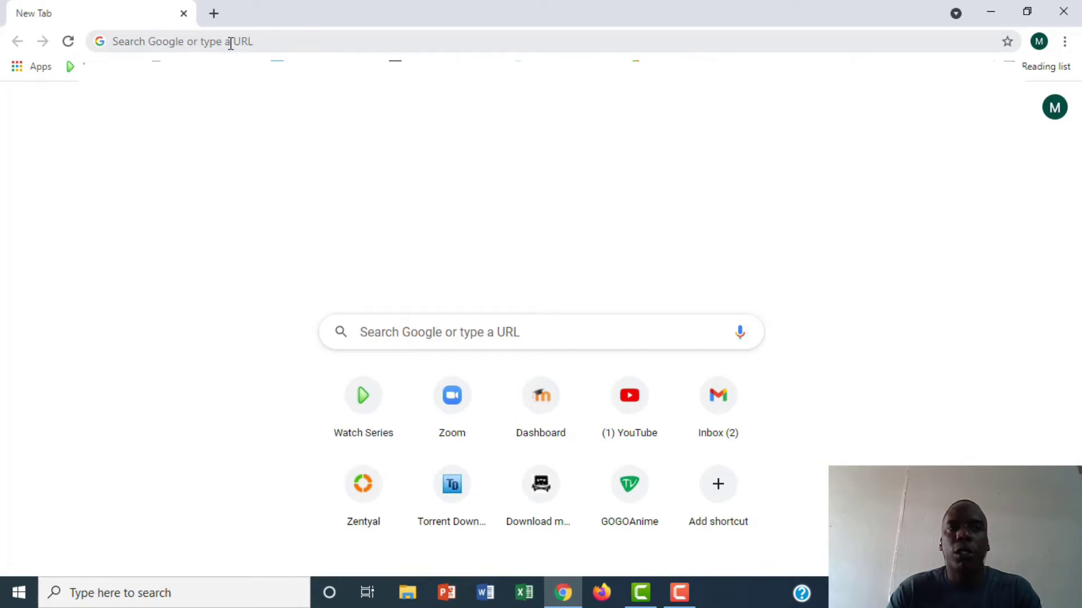
left_click(267, 40)
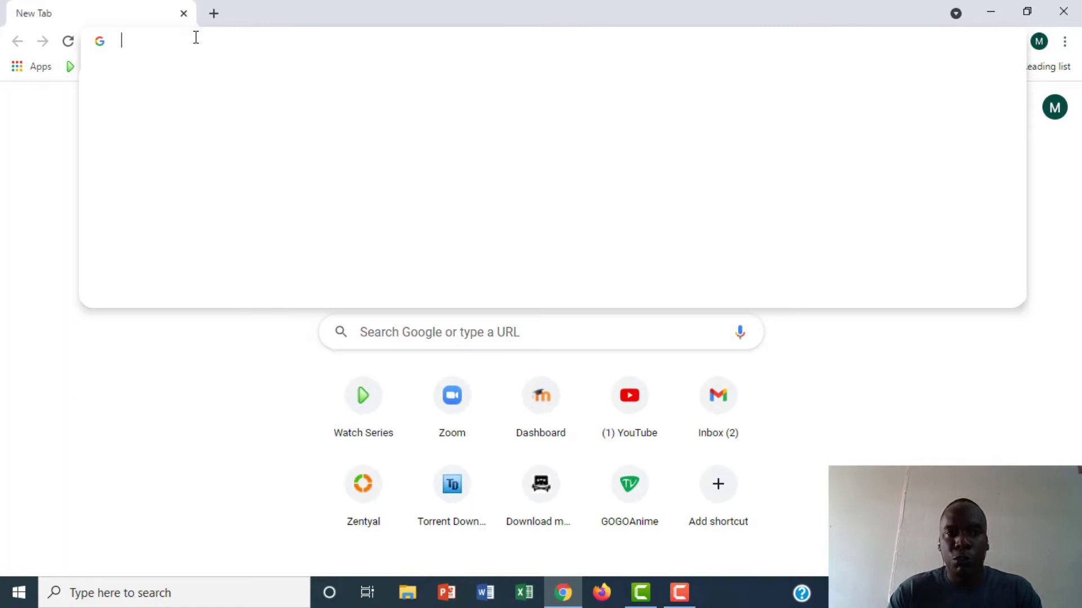
- Enter the portal address vle.bsu.ac.ug, replacing the mistyped 'VLE.BS'
type("VLE")
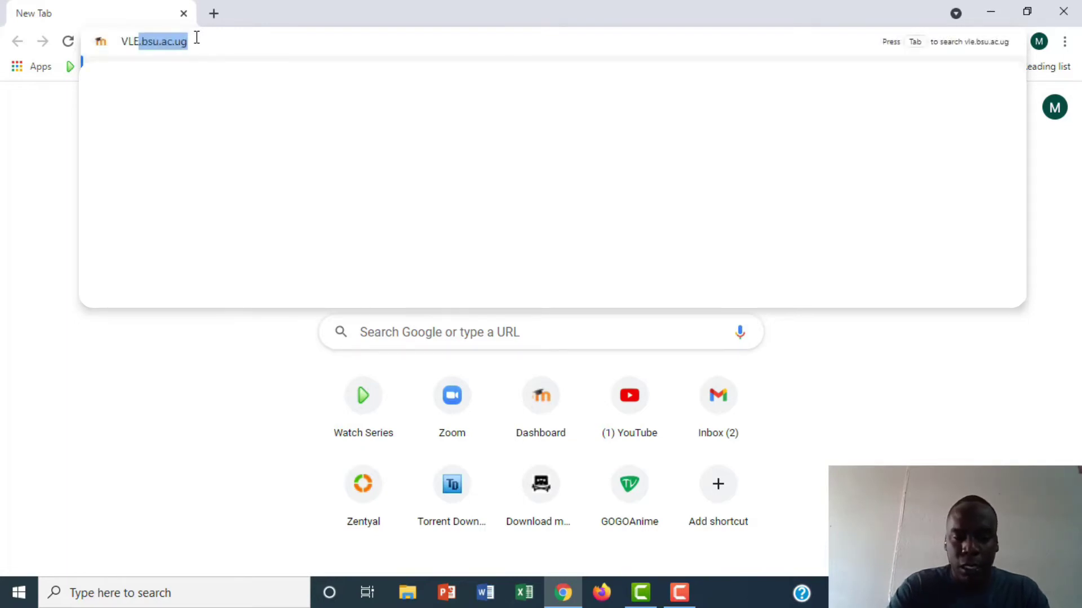
type(".BS")
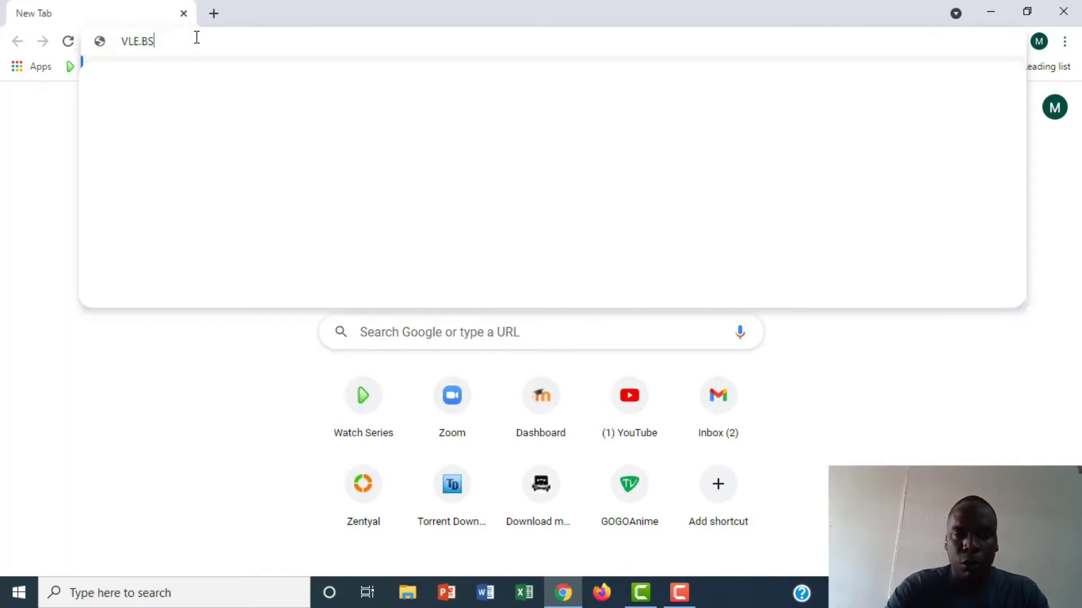
key("ctrl+a")
key("BackSpace")
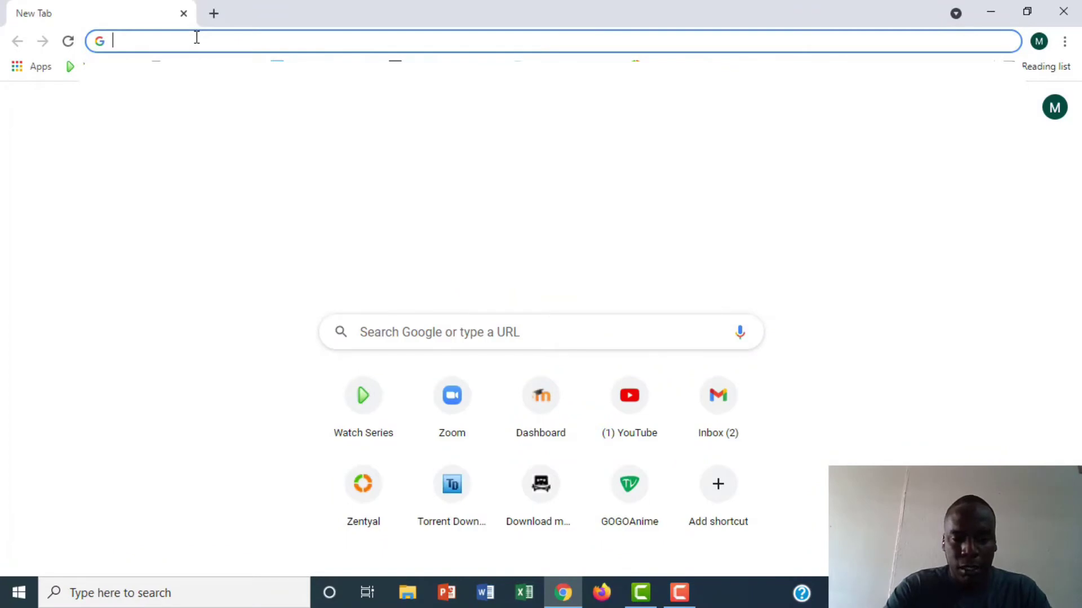
type("vle")
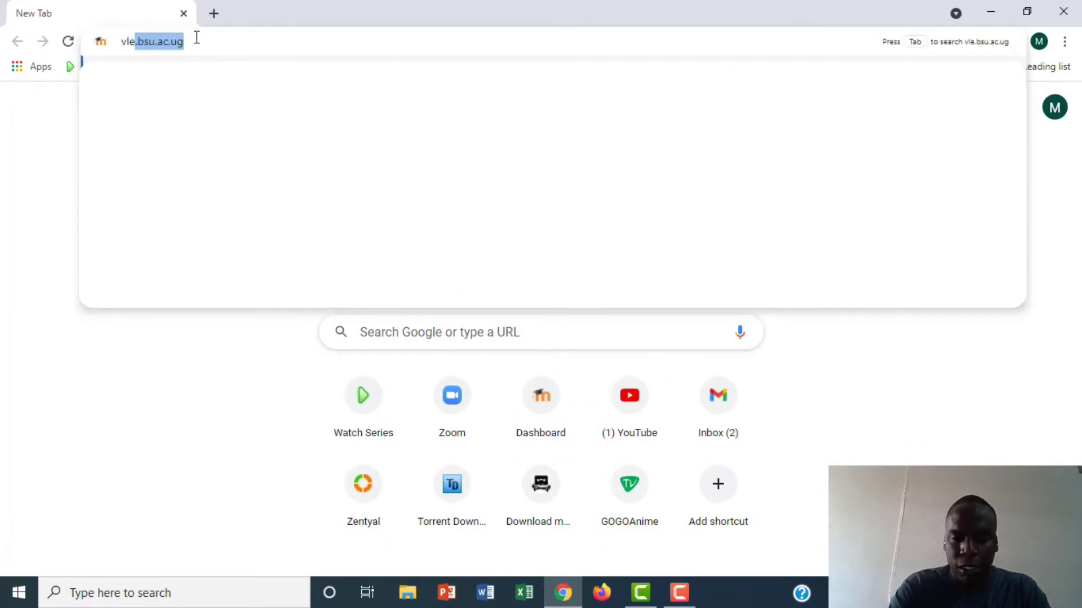
type(".bsu.ac")
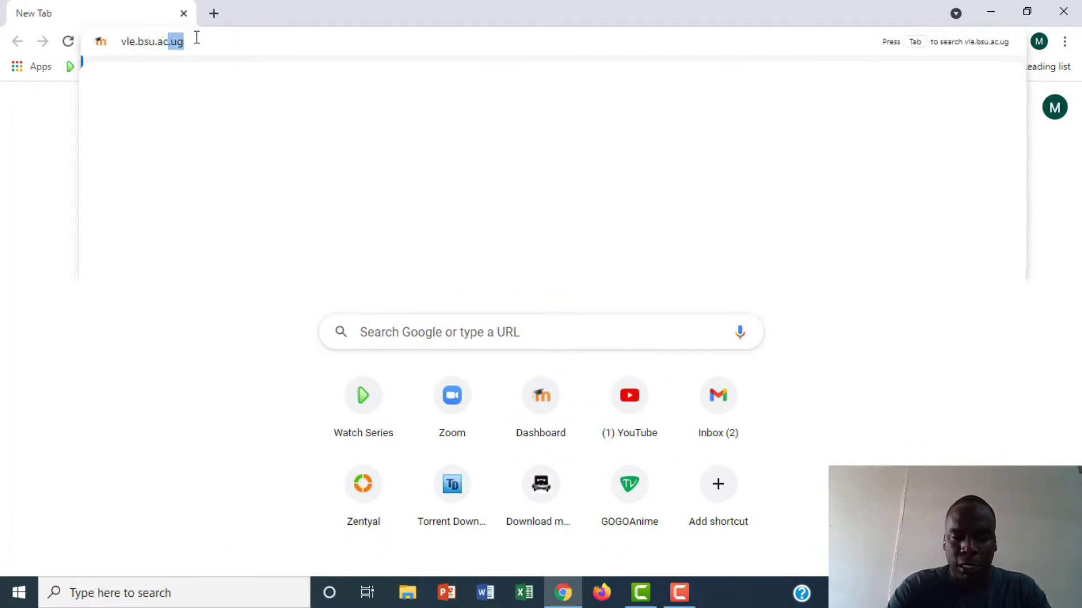
type(".ug")
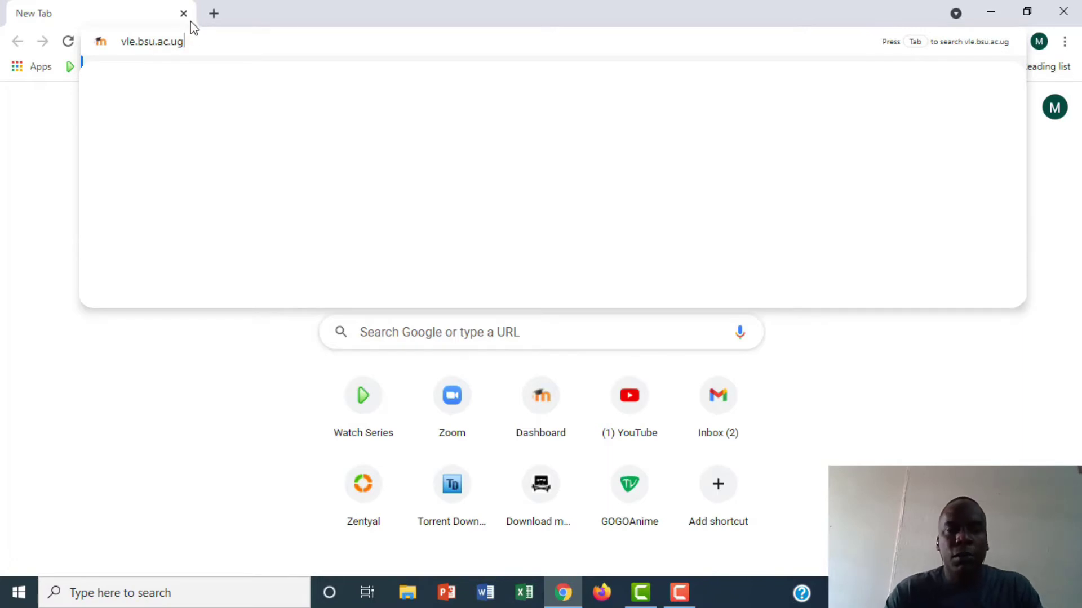
- Load vle.bsu.ac.ug to reach the BSU eLearning home page
key("Return")
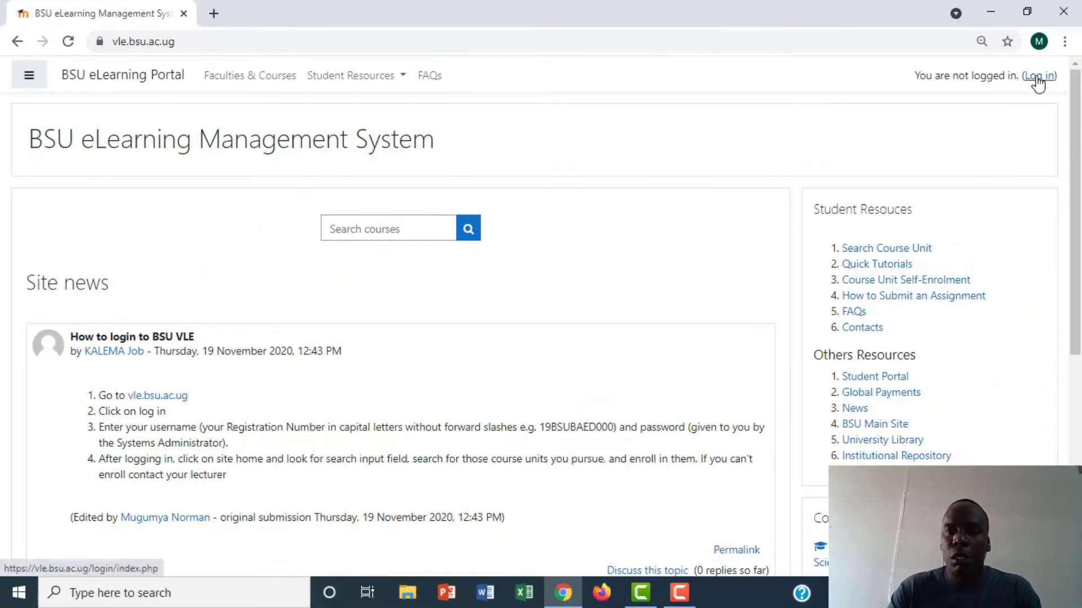
left_click(1036, 78)
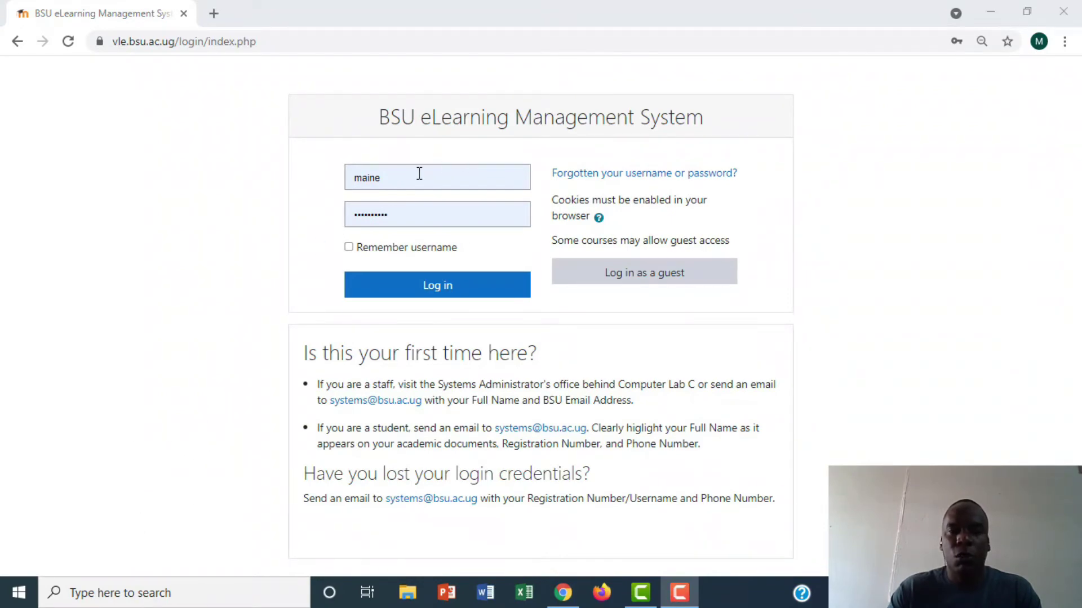
left_click_drag(415, 181, 332, 183)
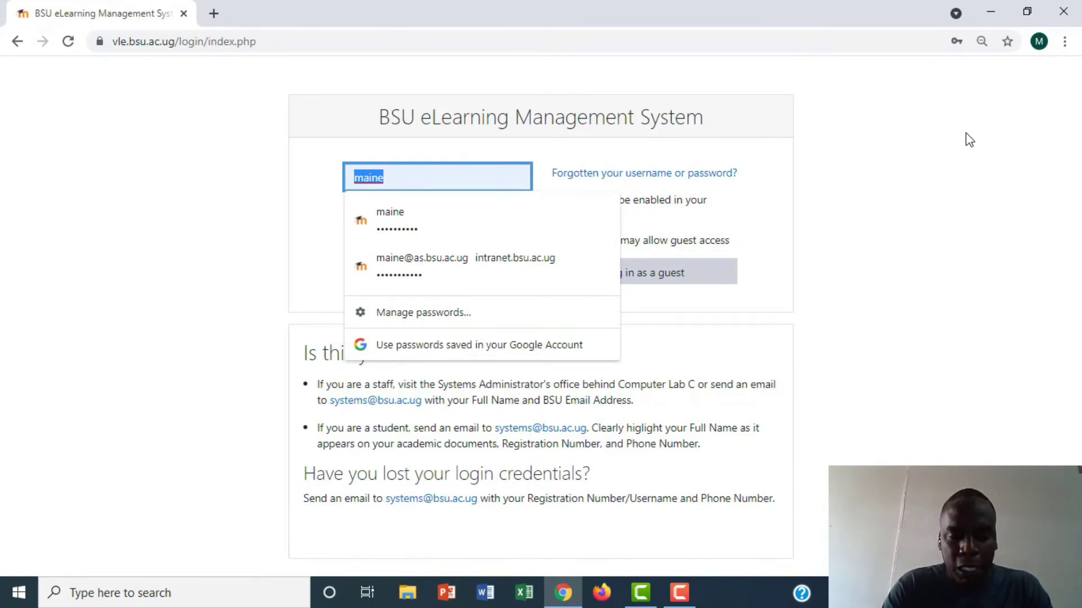
type("19")
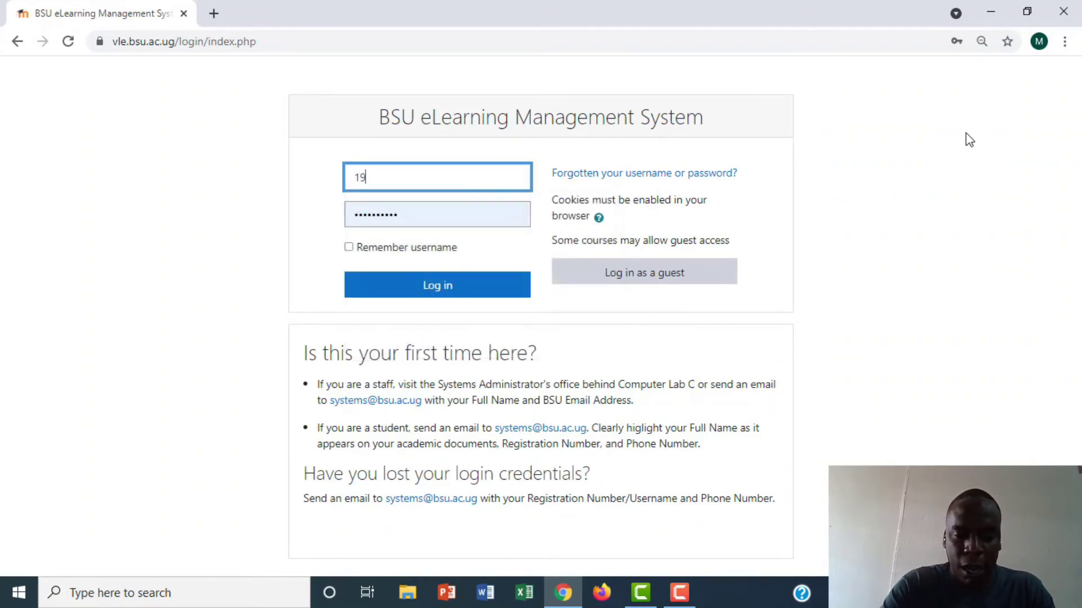
type("BSU")
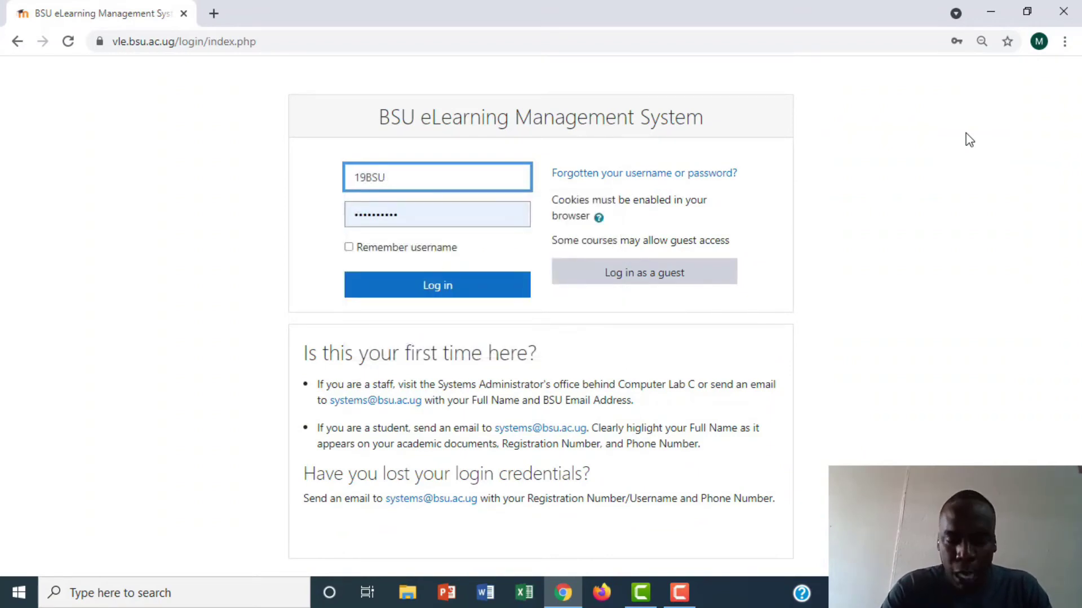
type("BIR")
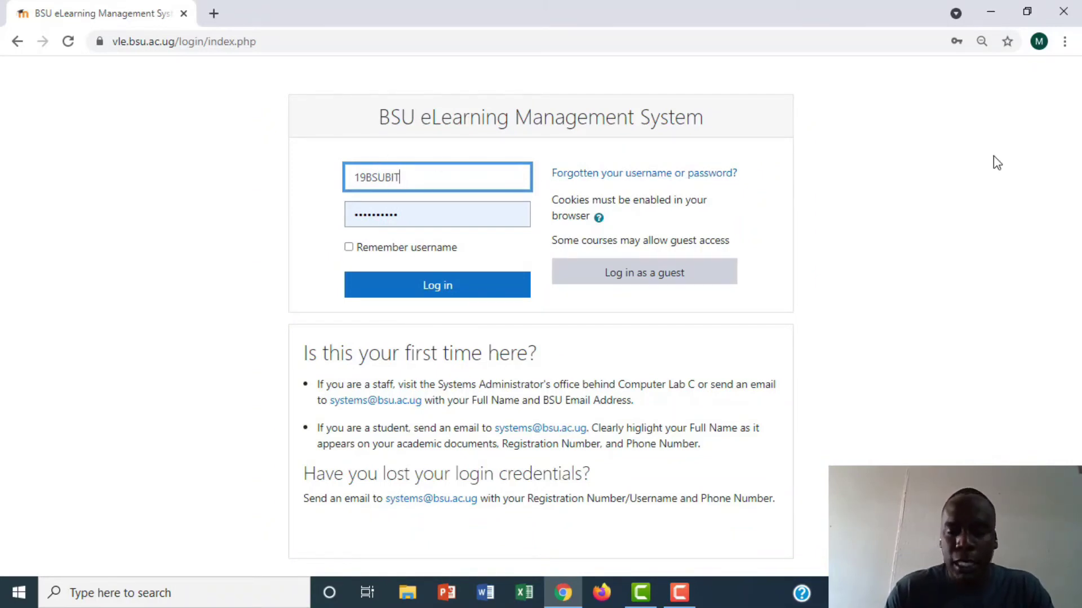
type("000")
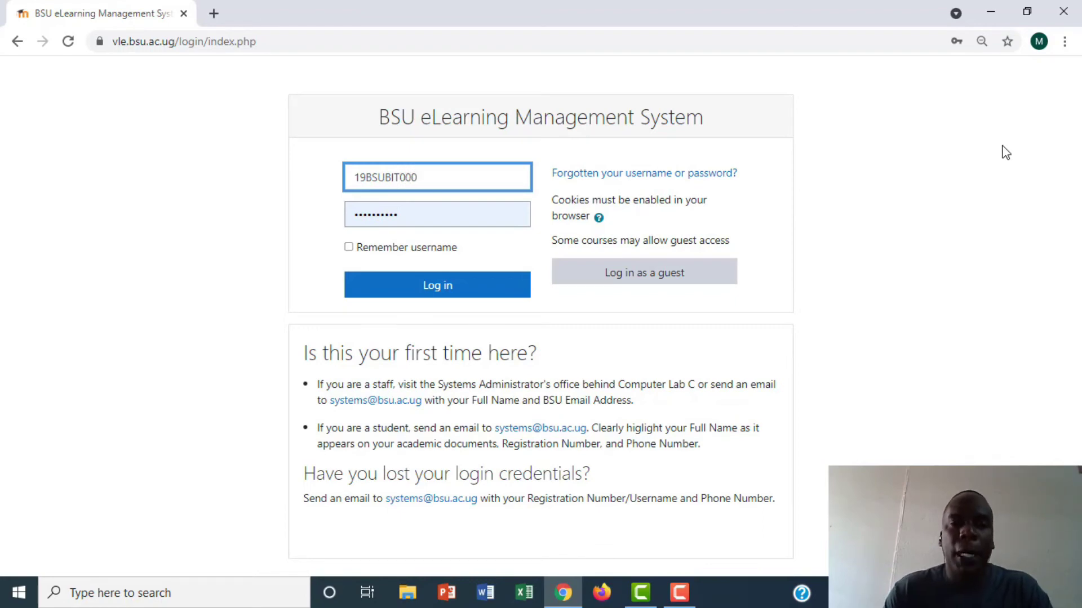
- Replace the saved password with the student's password
left_click(419, 212)
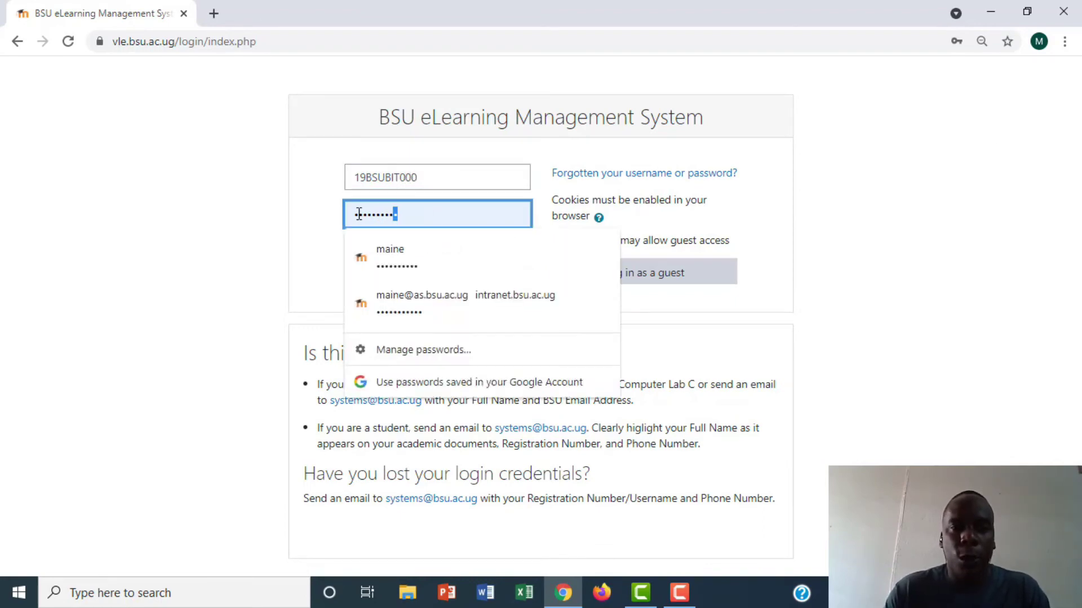
key("ctrl+a")
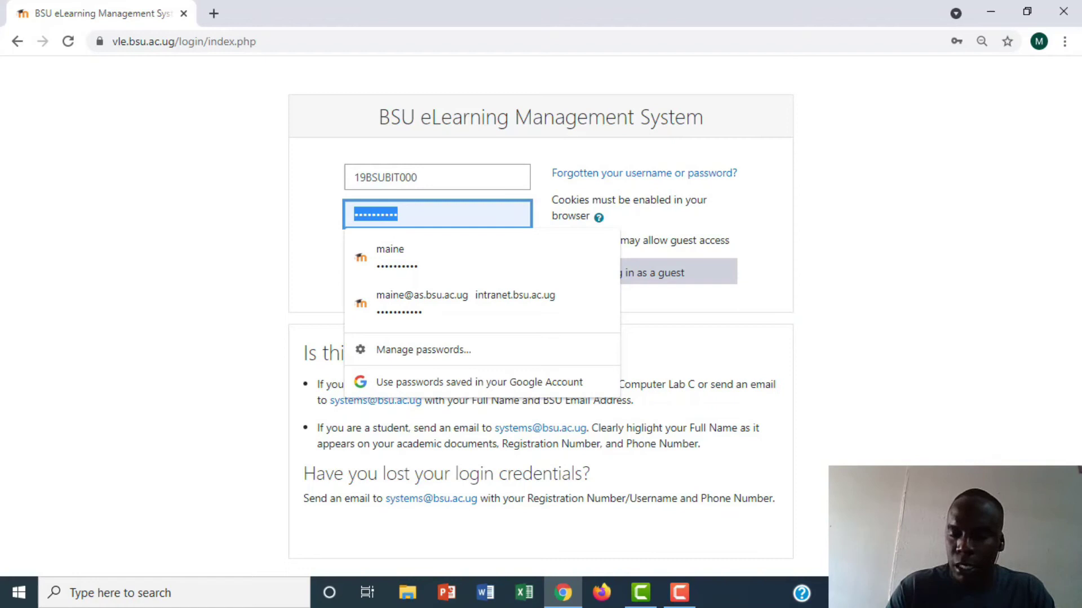
type("pas")
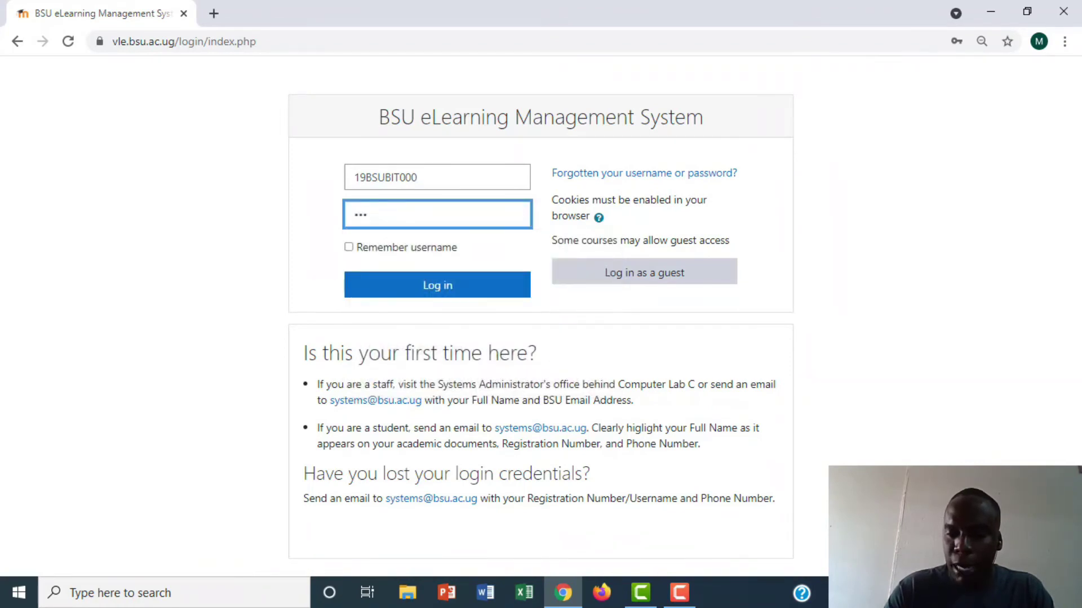
type("sw")
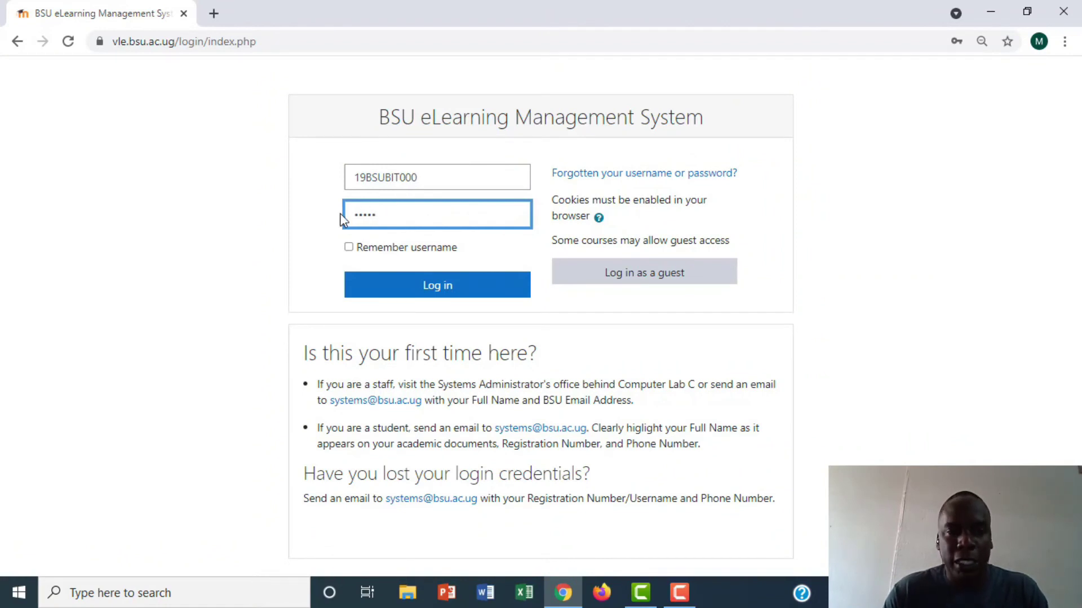
- Submit the login and save the password in Chrome's prompt
left_click(440, 294)
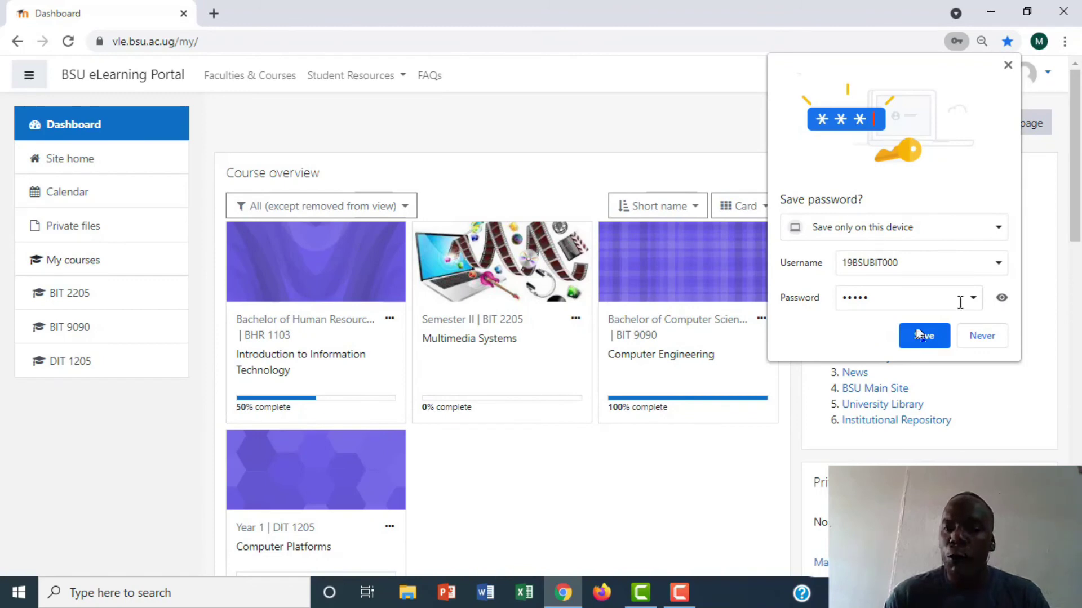
left_click(986, 338)
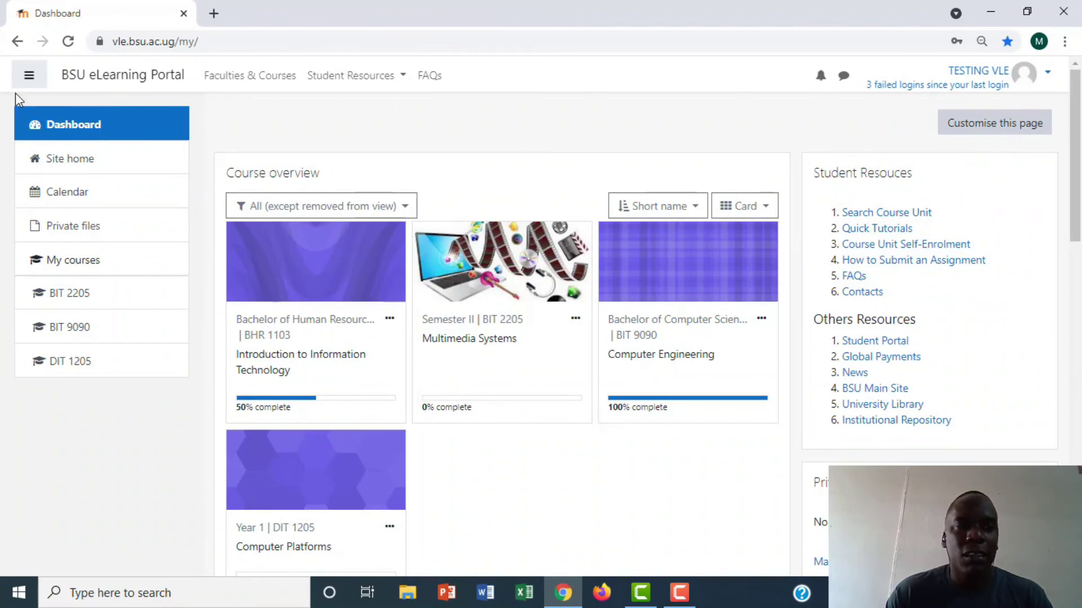
left_click(27, 83)
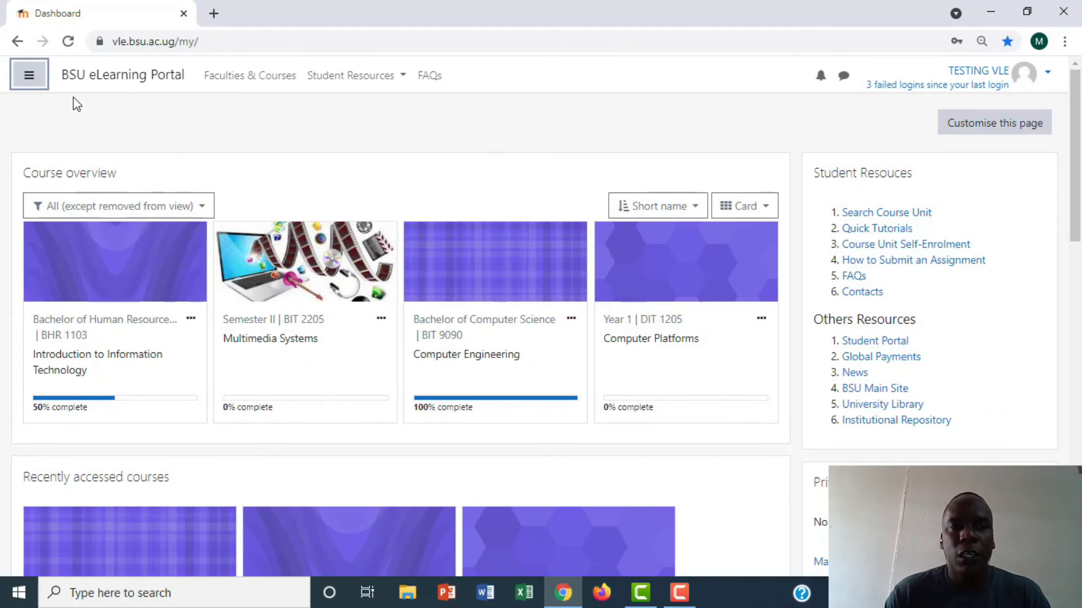
left_click(31, 79)
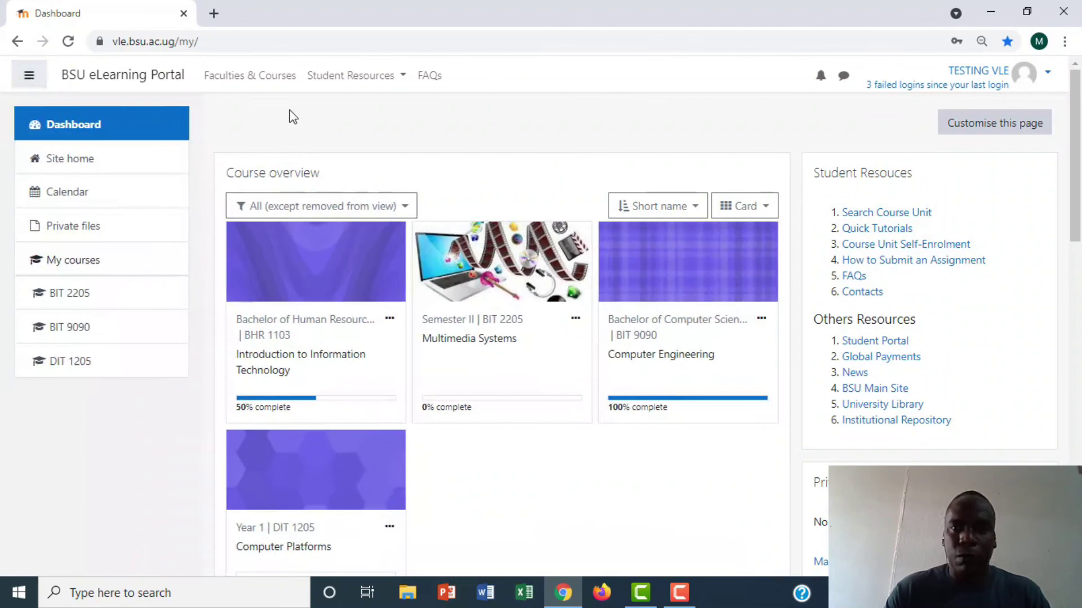